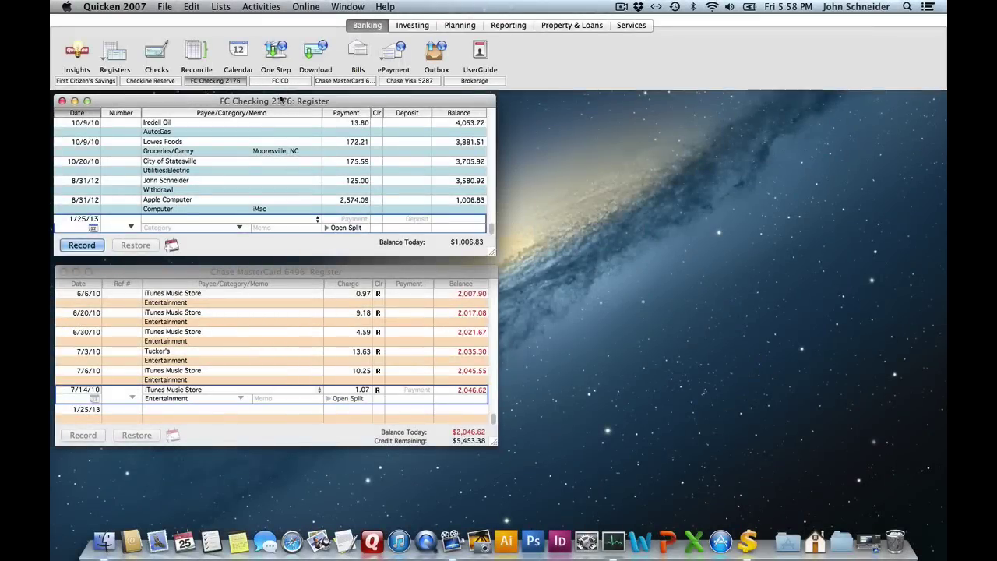
# - Look over the Transfer Money options under Activities without choosing one
pyautogui.click(262, 7)
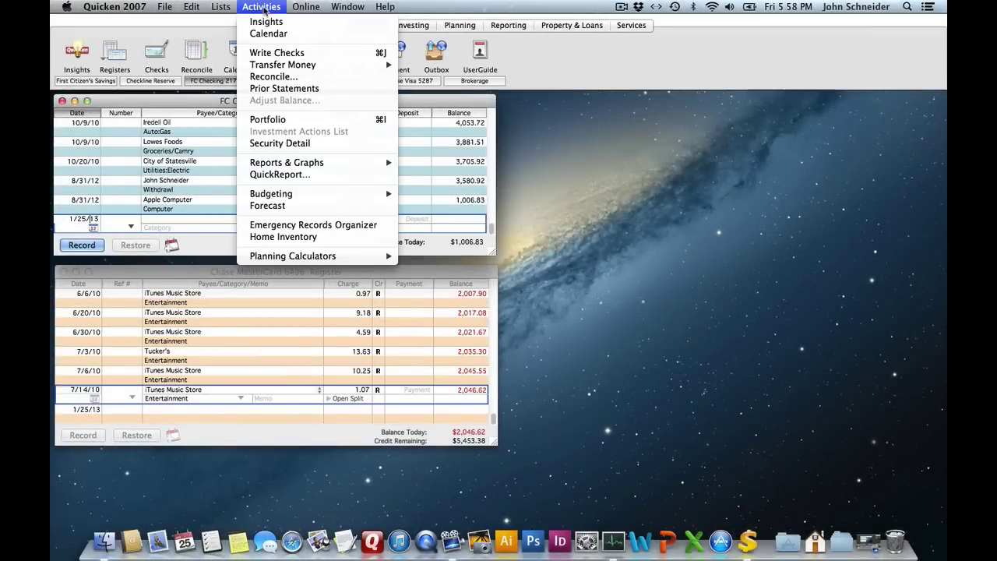
pyautogui.moveTo(267, 65)
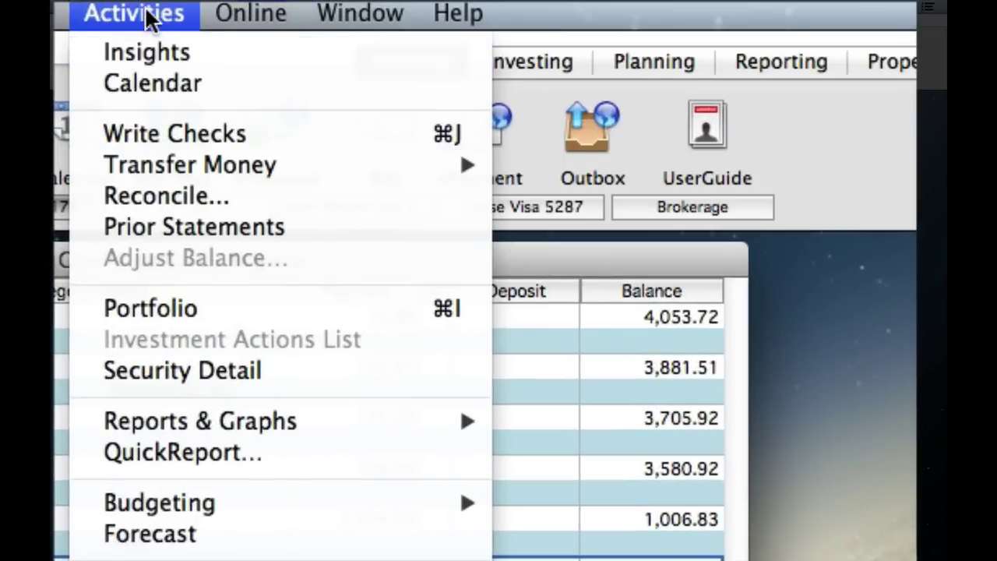
pyautogui.click(259, 7)
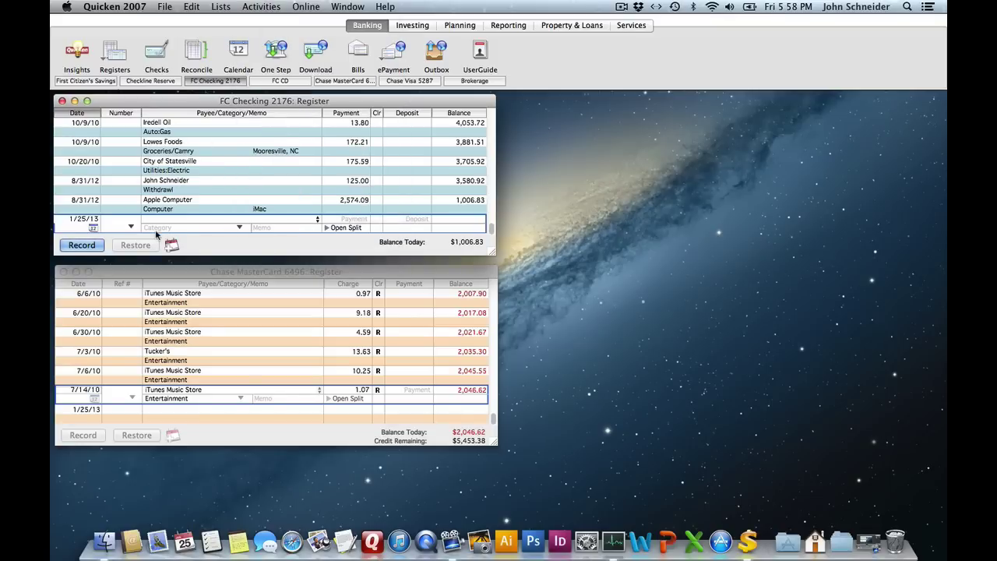
# - Record a 1,000.00 Chase Master Card Payment from FC Checking 2176 to Chase MasterCard 6496
pyautogui.write('Chase Master Card Payment')
pyautogui.press('Tab')
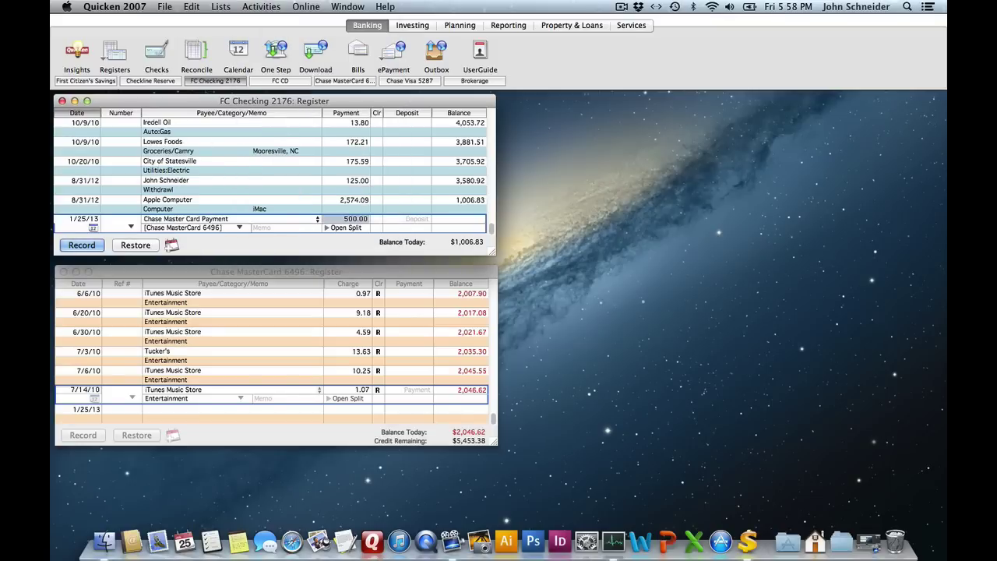
pyautogui.write('1,00')
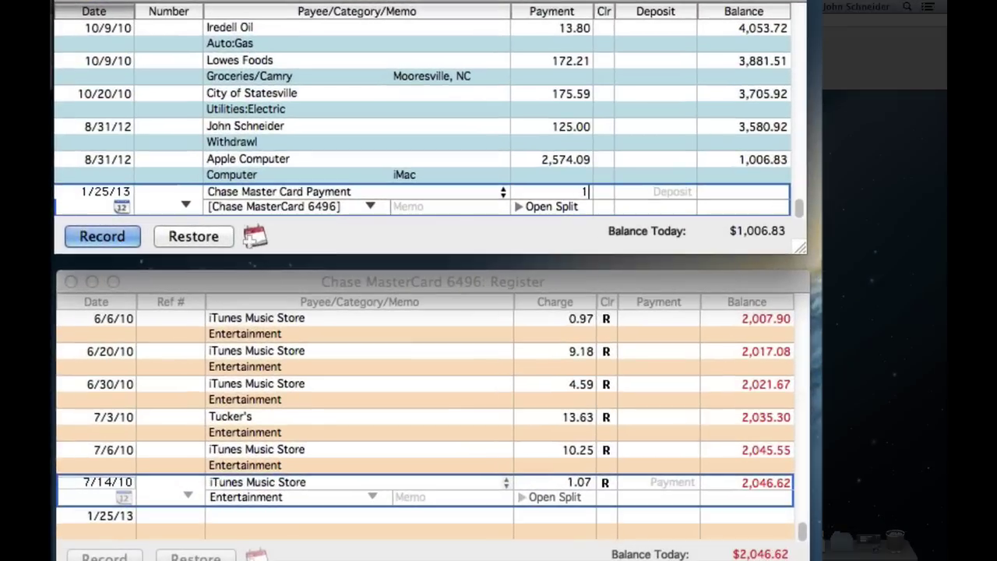
pyautogui.write('000')
pyautogui.press('Tab')
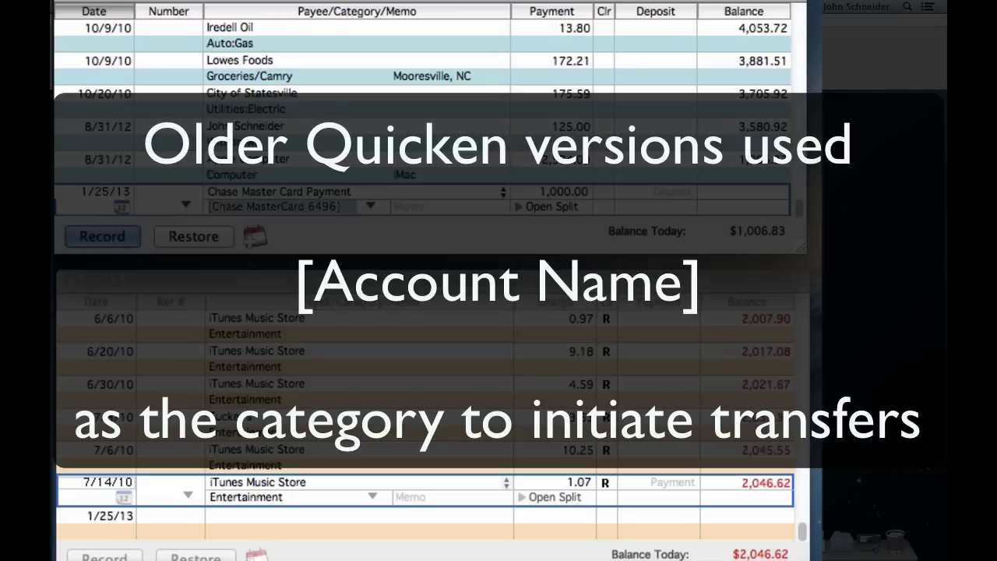
pyautogui.press('Return')
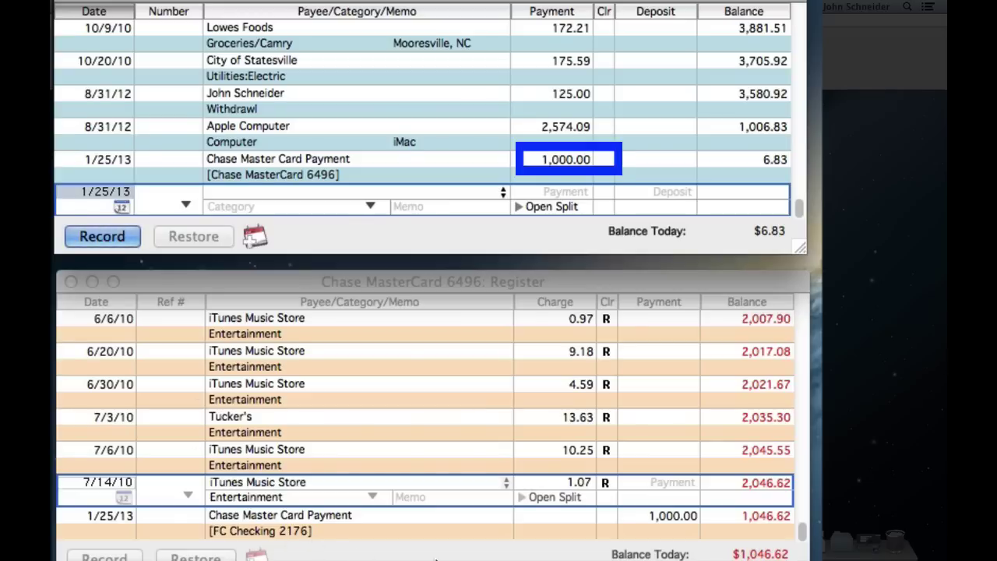
# - In the MasterCard register, change the linked 1/25/13 payment from 1,000.00 to 250.00
pyautogui.click(311, 545)
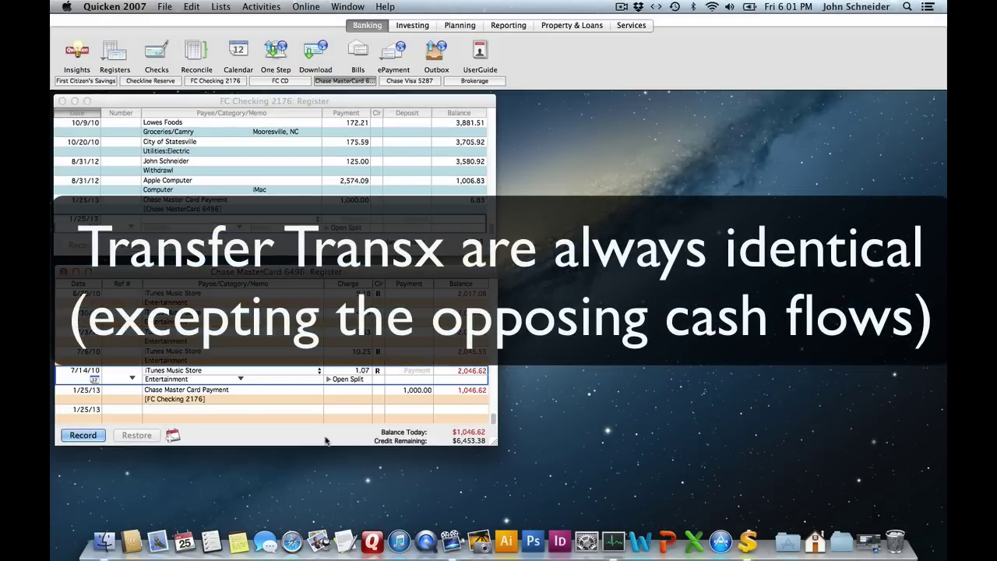
pyautogui.click(402, 390)
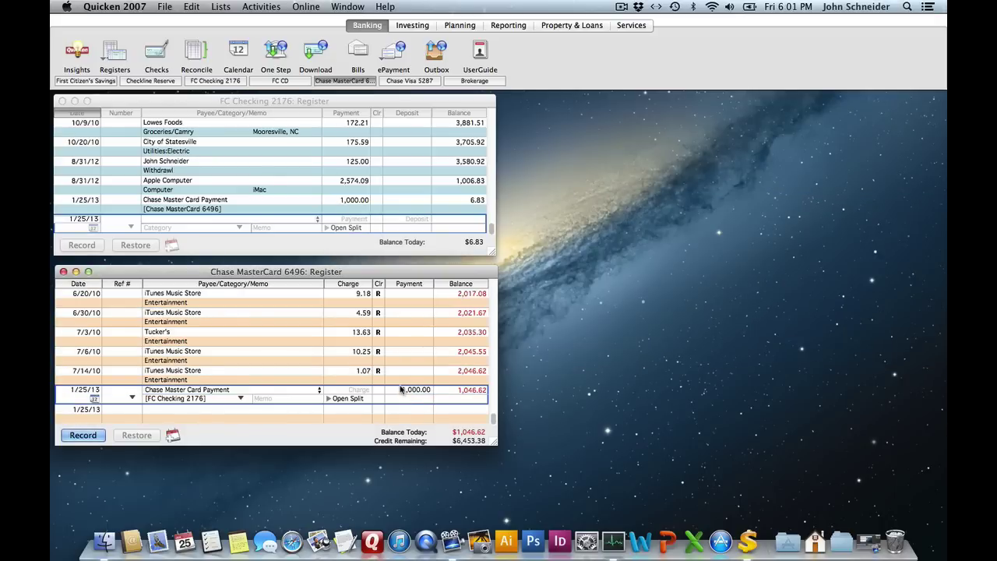
pyautogui.doubleClick(430, 390)
pyautogui.write('250')
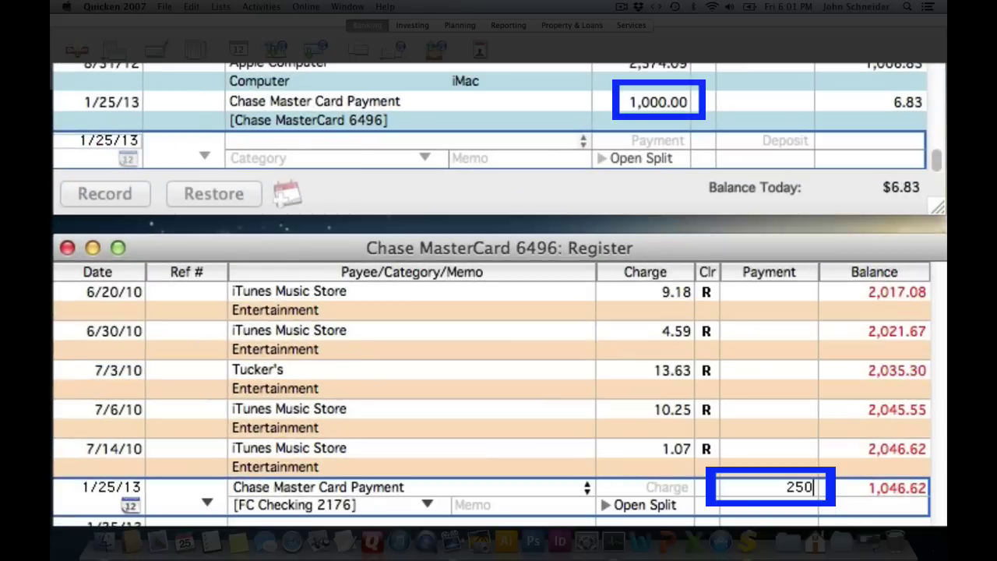
pyautogui.press('Return')
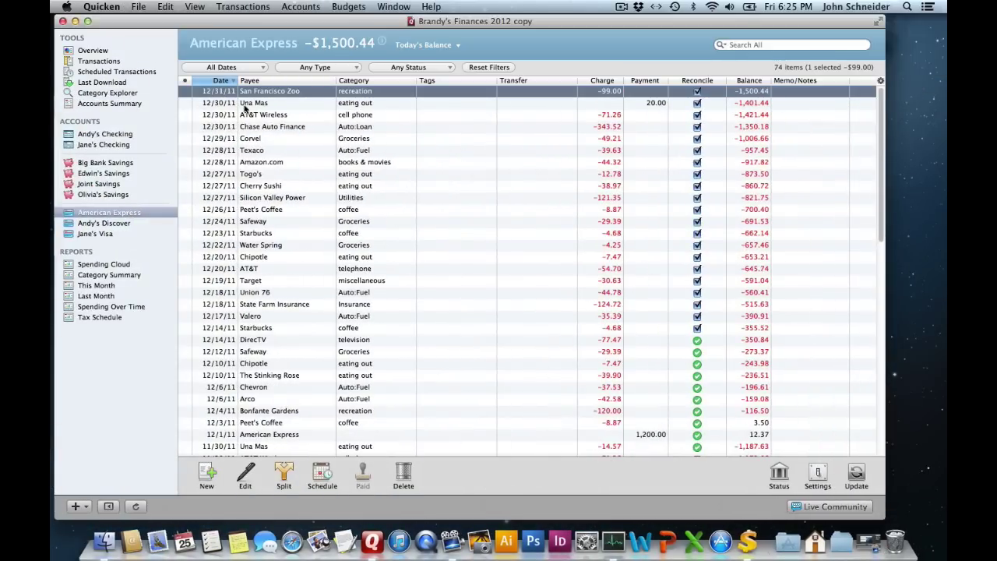
# - In Andy's Checking, enter a 1,500.44 American Express payment as a Transfer to American Express
pyautogui.click(129, 137)
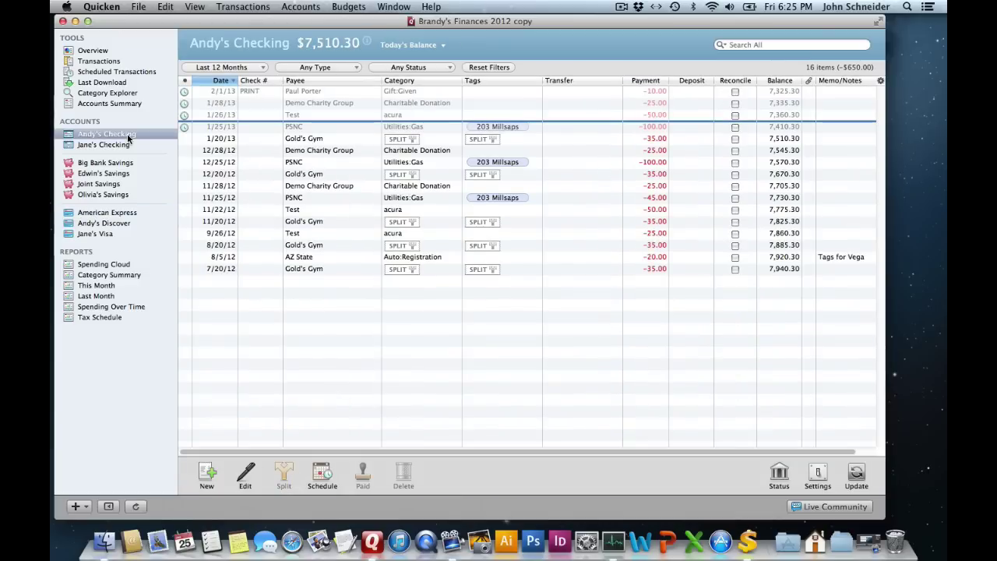
pyautogui.press('super+n')
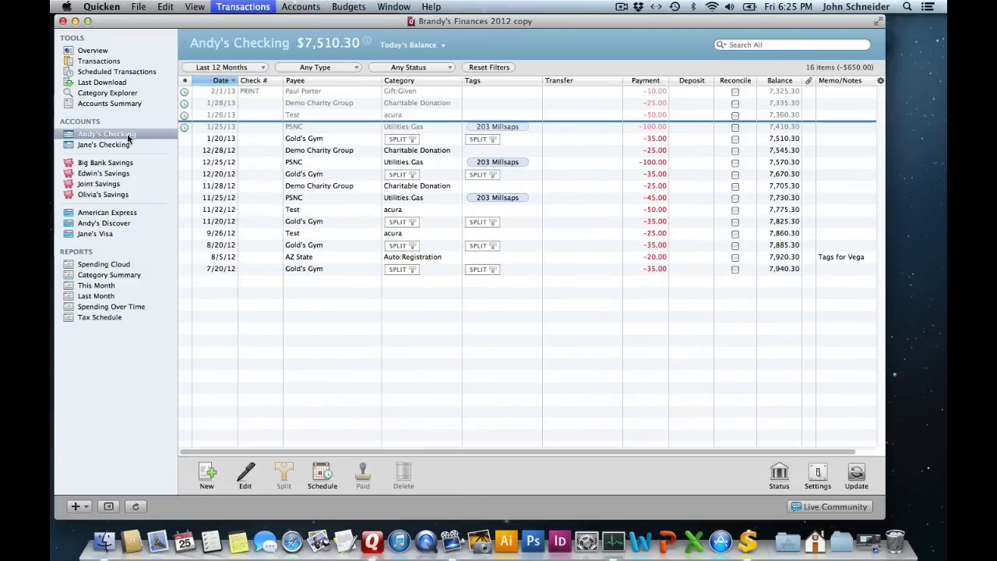
pyautogui.press('Tab')
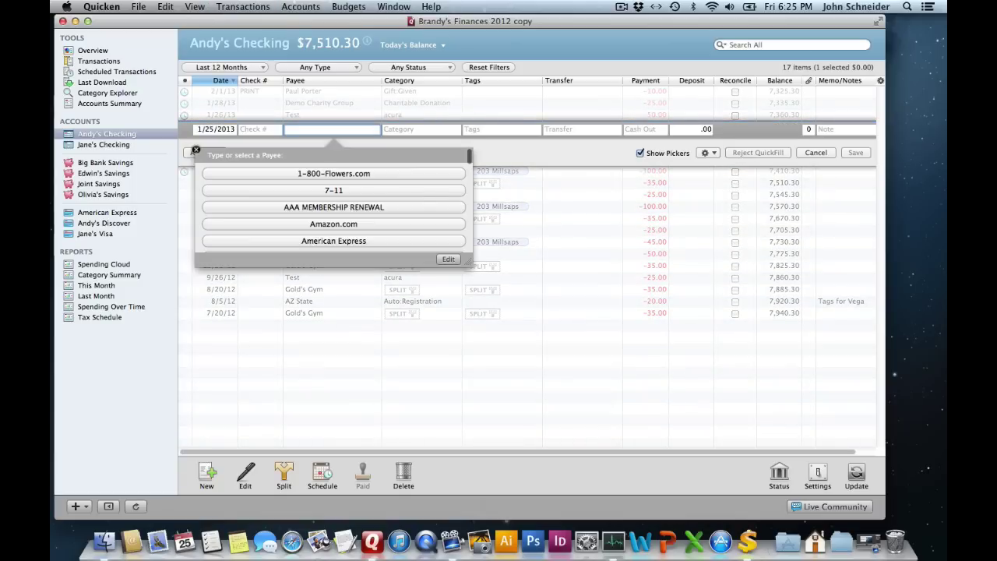
pyautogui.write('American Express')
pyautogui.press('Tab')
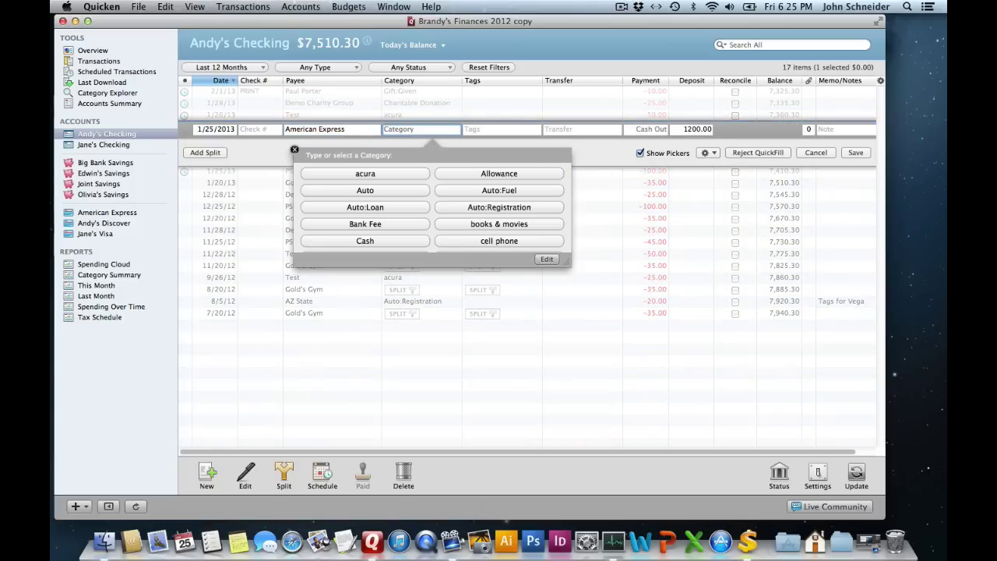
pyautogui.write('Tran')
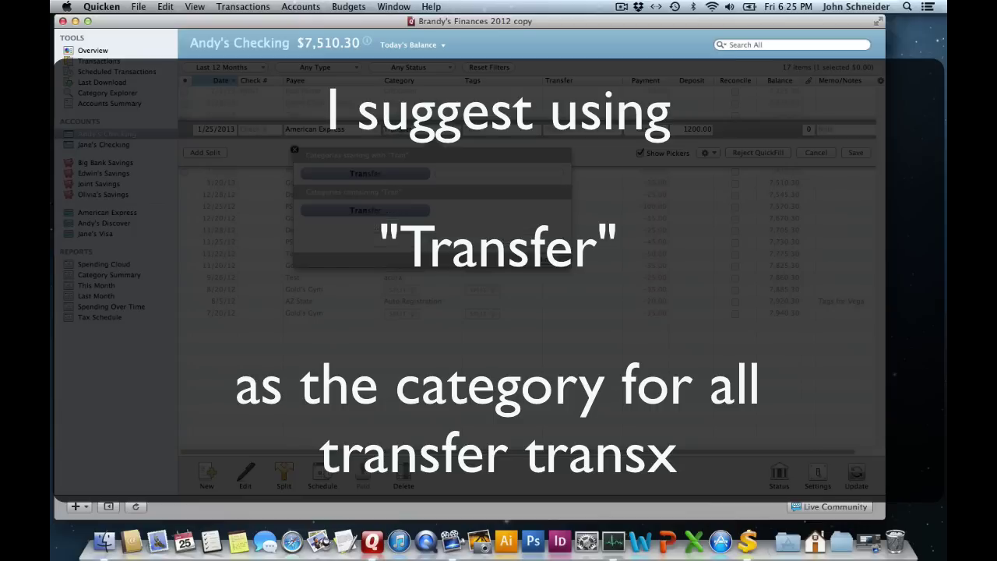
pyautogui.press('Tab')
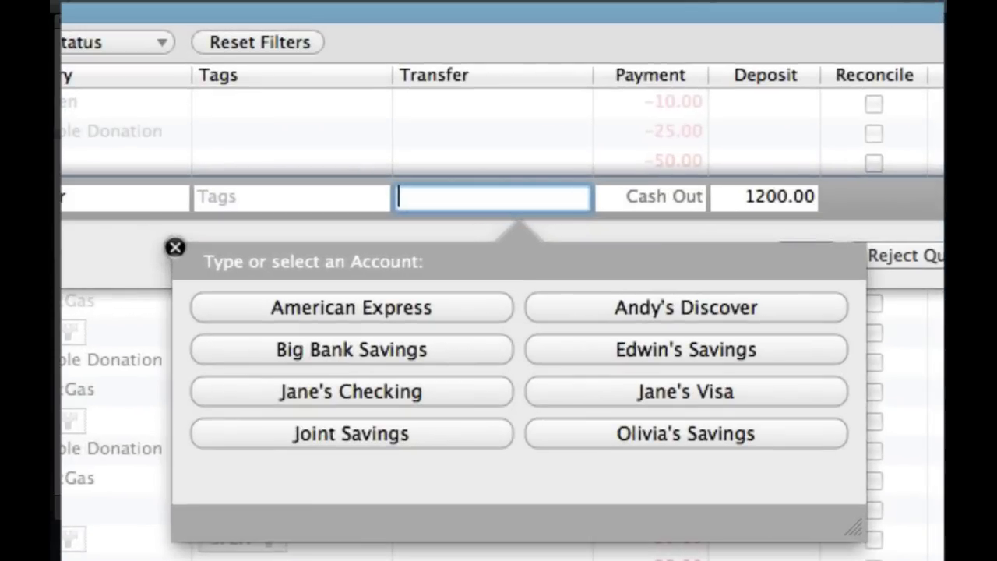
pyautogui.write('American Express')
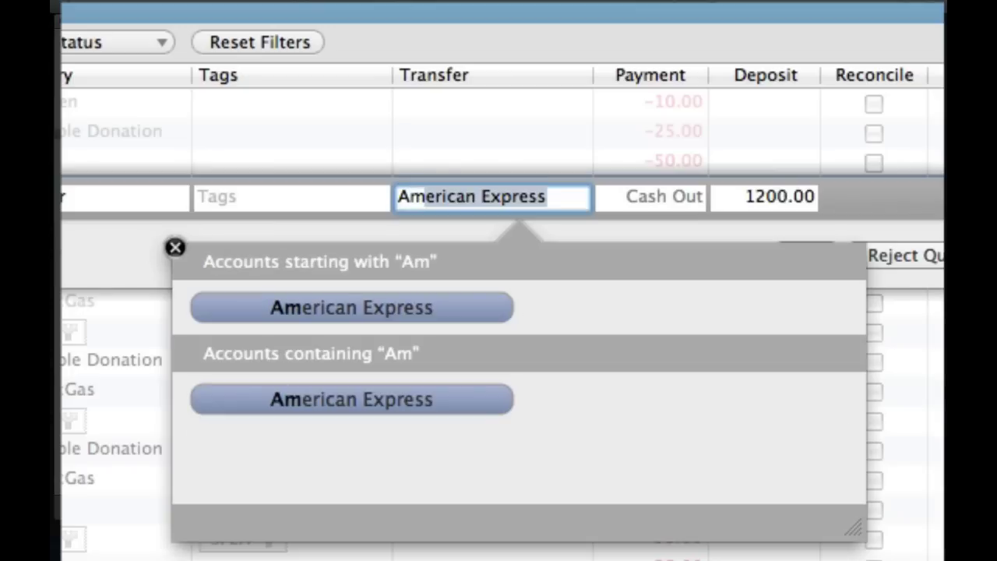
pyautogui.press('Tab')
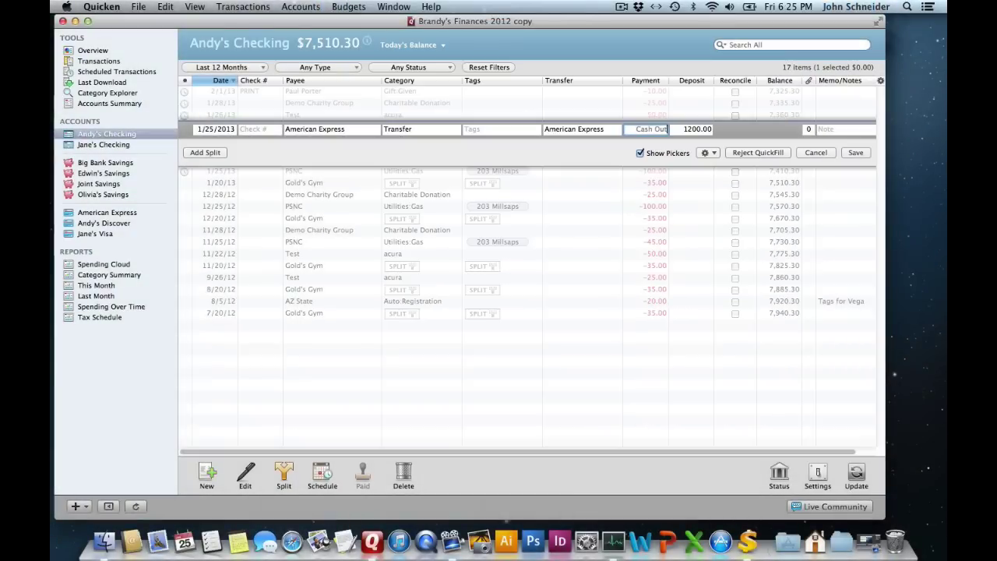
pyautogui.write('1500.44')
pyautogui.press('Return')
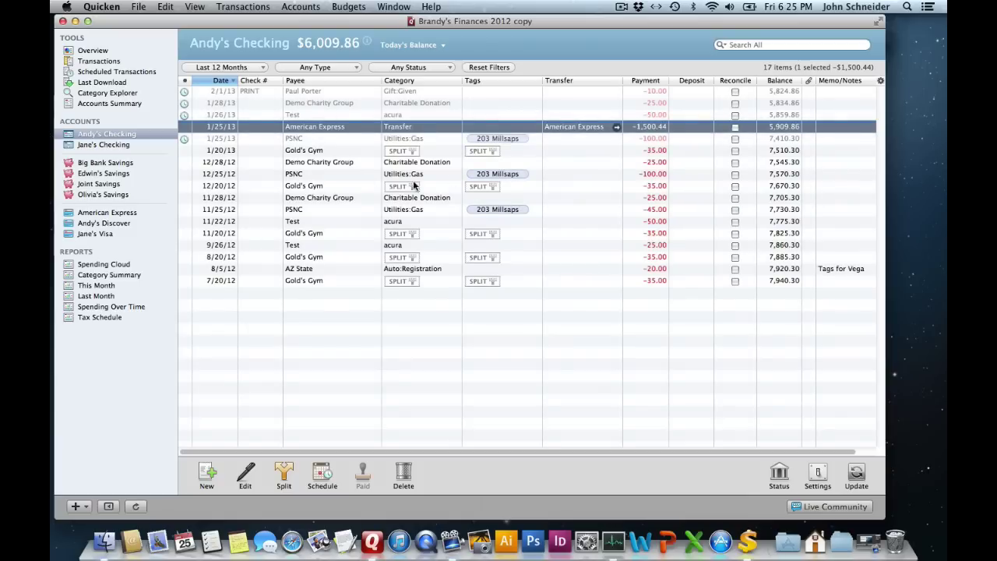
# - View the American Express register, then scroll the Category Summary report to the 1,500.44 transfer
pyautogui.click(108, 215)
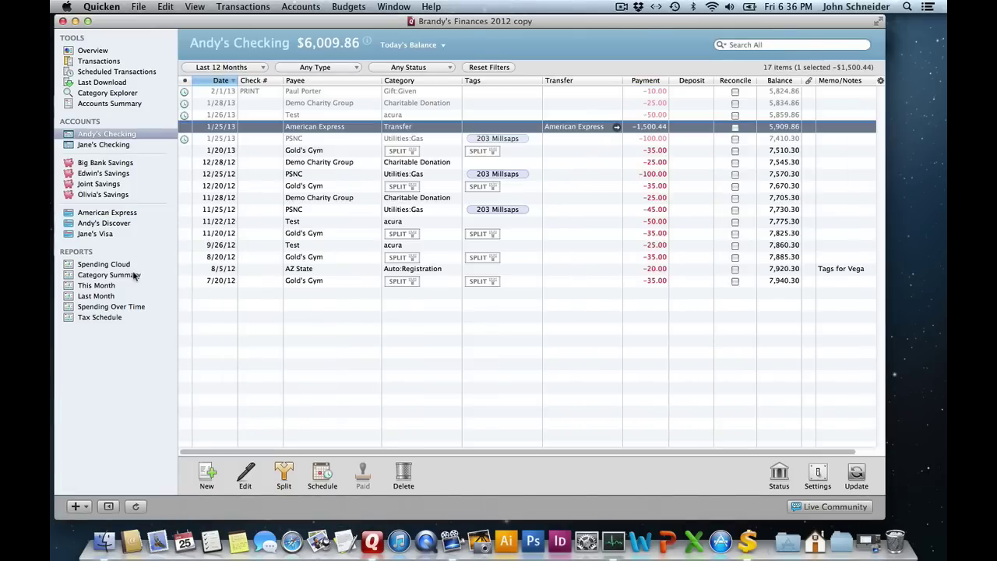
pyautogui.click(109, 275)
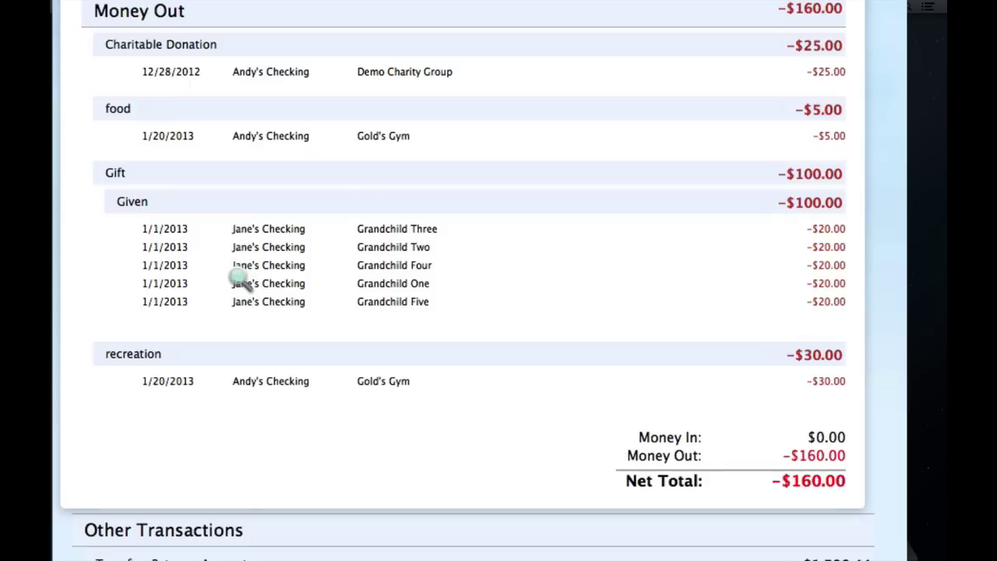
pyautogui.scroll(2, 374, 150)
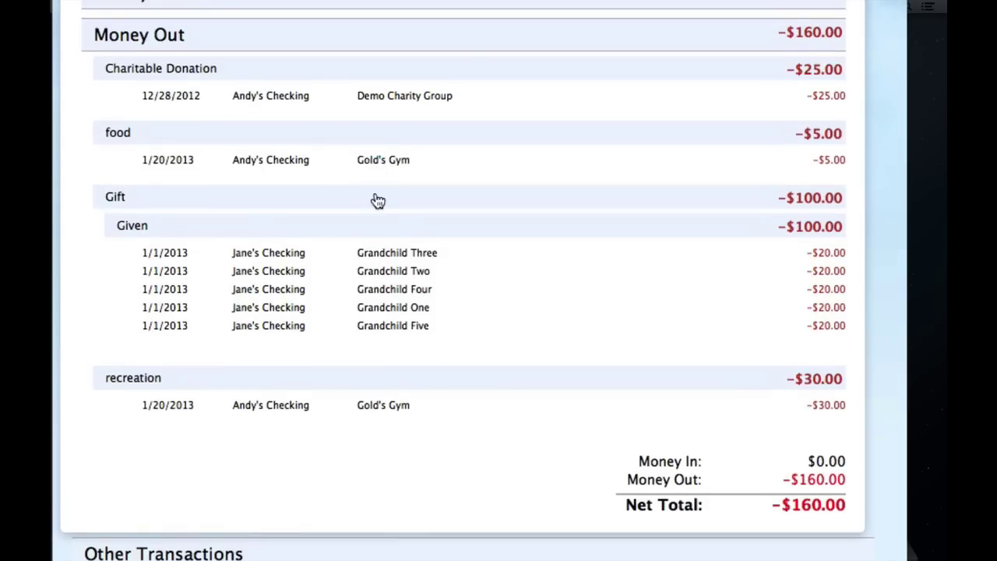
pyautogui.scroll(-5, 334, 461)
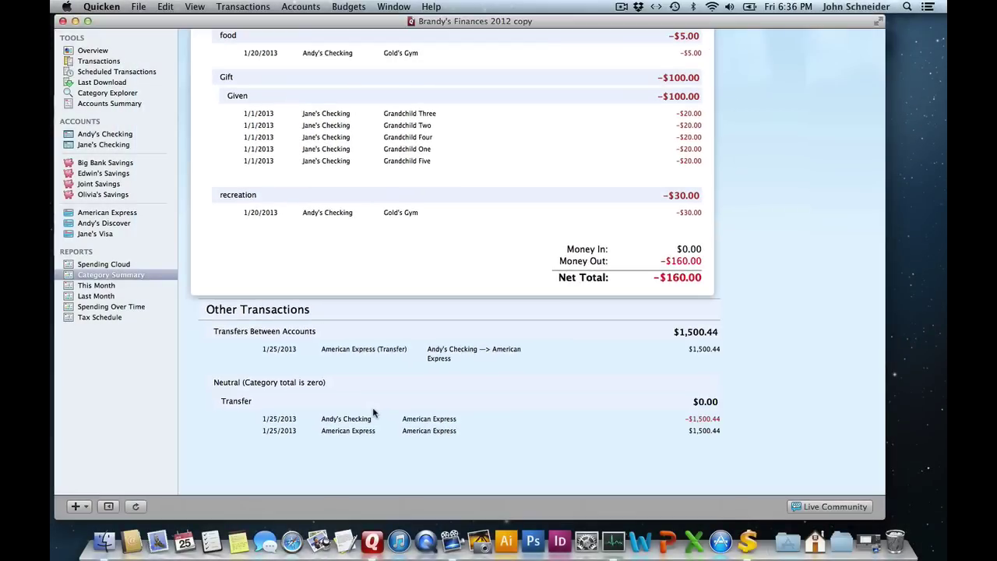
pyautogui.scroll(1, 373, 413)
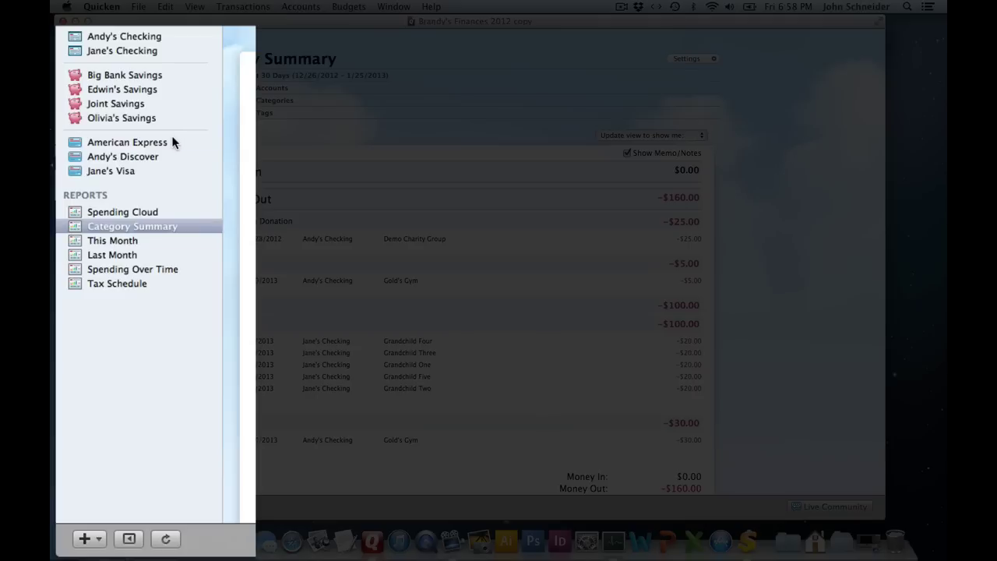
# - Show the American Express register and glance at the add-account type list before dismissing it
pyautogui.click(173, 142)
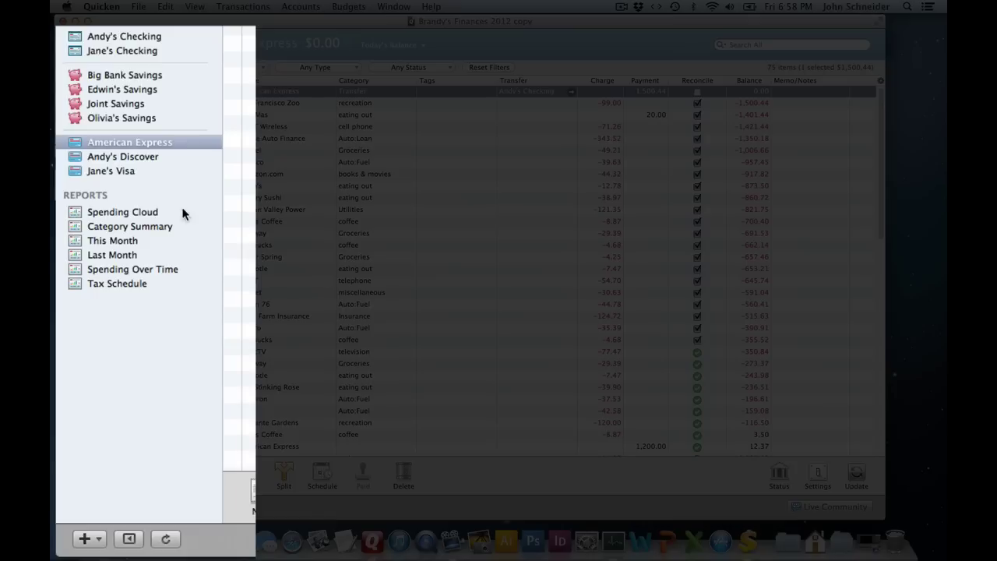
pyautogui.click(87, 539)
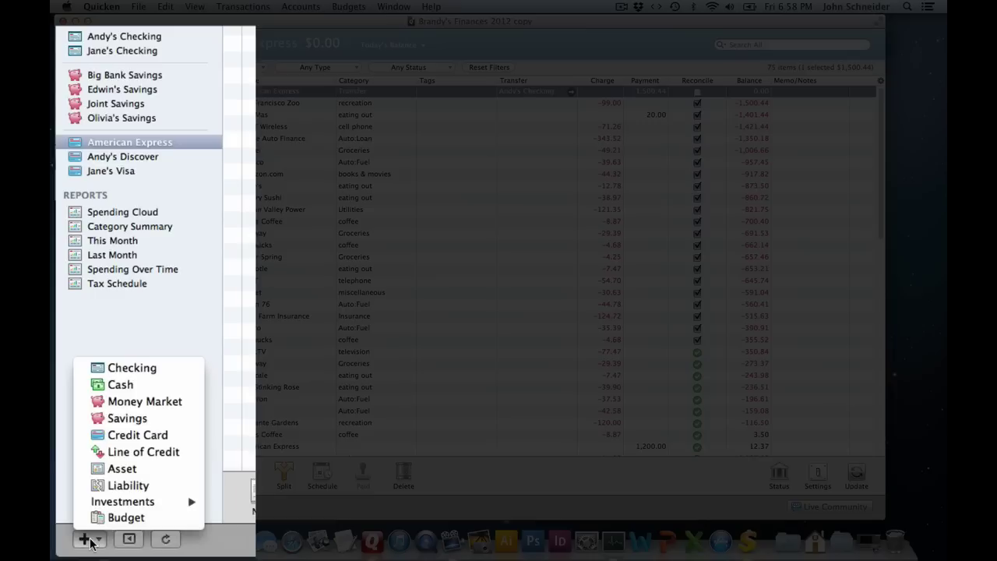
pyautogui.press('Escape')
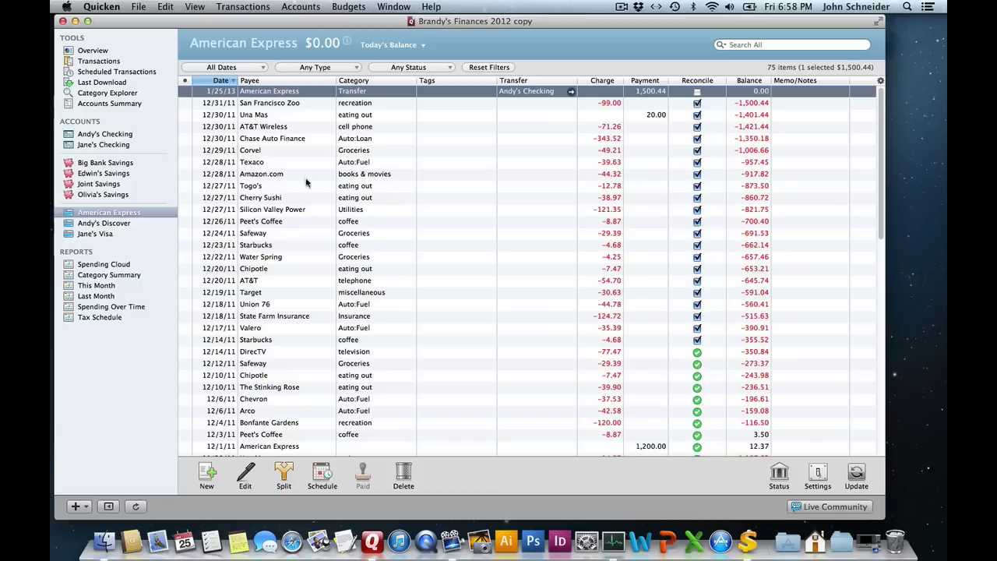
# - Switch to the Andy's Checking register
pyautogui.click(132, 135)
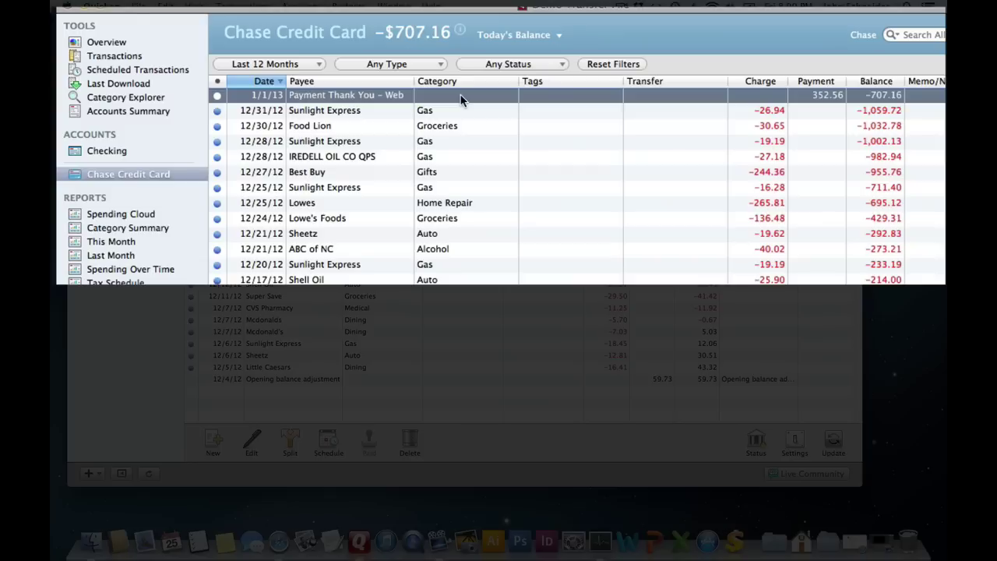
# - View the Checking register's Chase Epay payment, then the Category Summary report
pyautogui.click(149, 149)
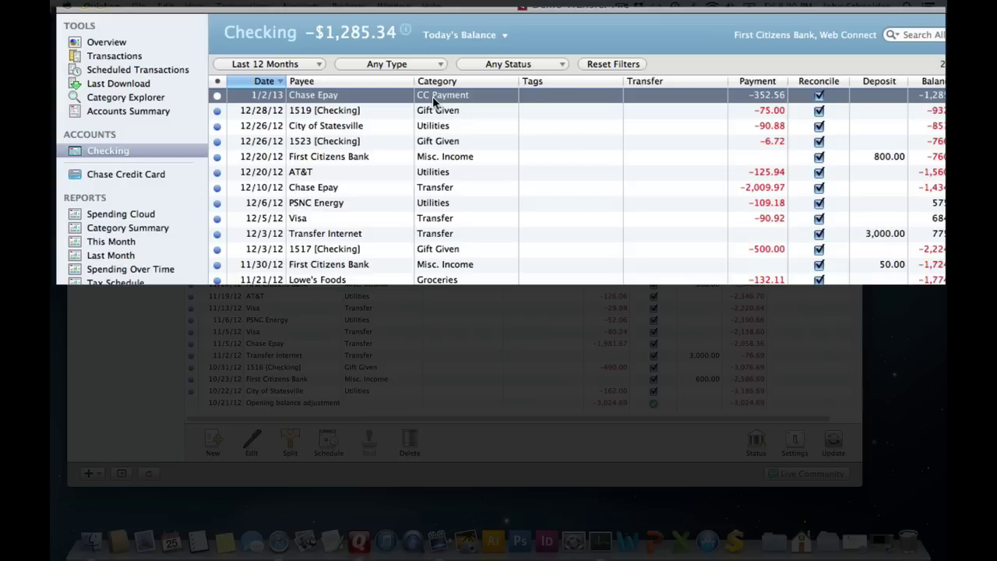
pyautogui.click(160, 228)
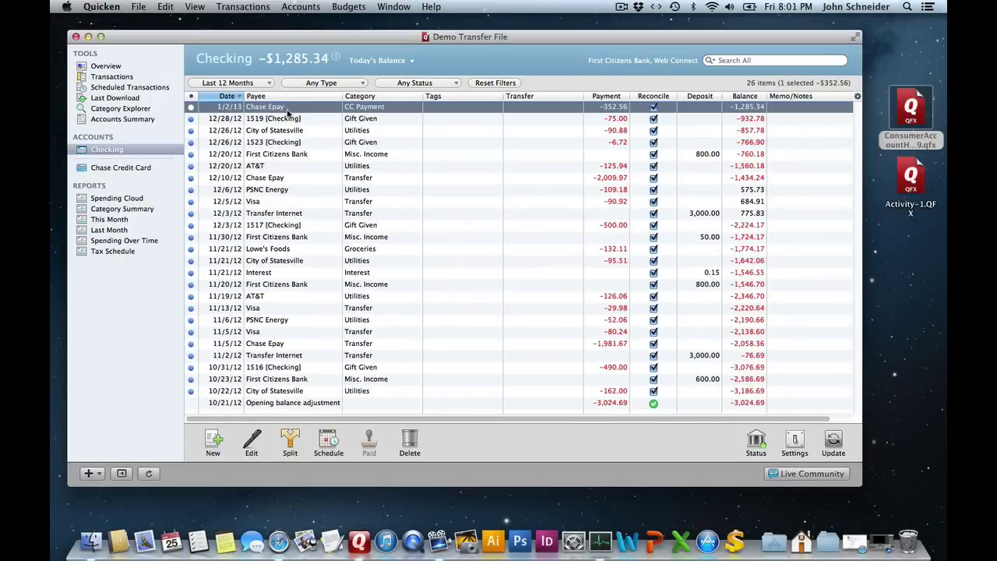
# - Recategorize the 1/2/13 Chase Epay 352.56 payment as a Transfer to Chase Credit Card
pyautogui.doubleClick(287, 113)
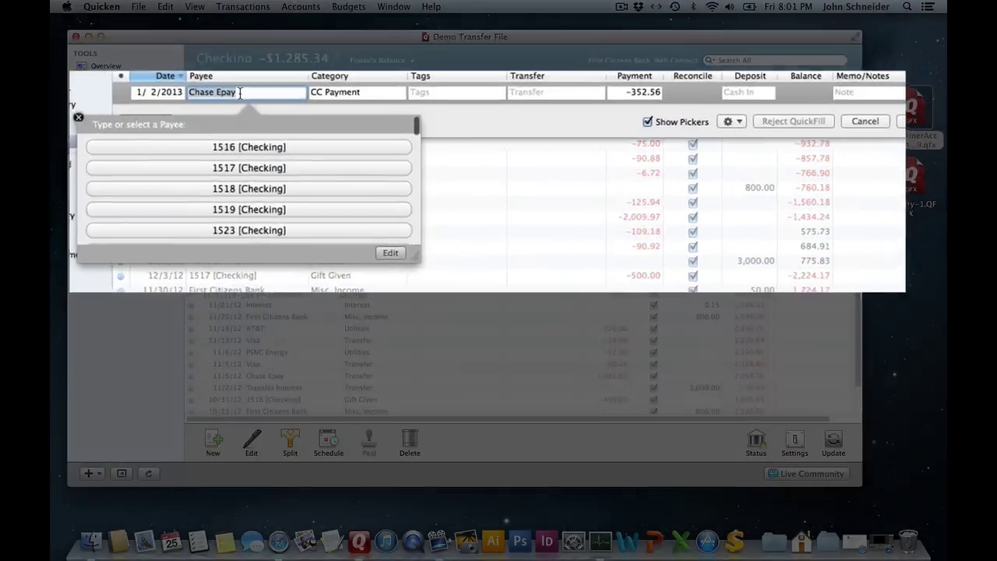
pyautogui.press('Tab')
pyautogui.press('Tab')
pyautogui.hotkey('shift', 'Tab')
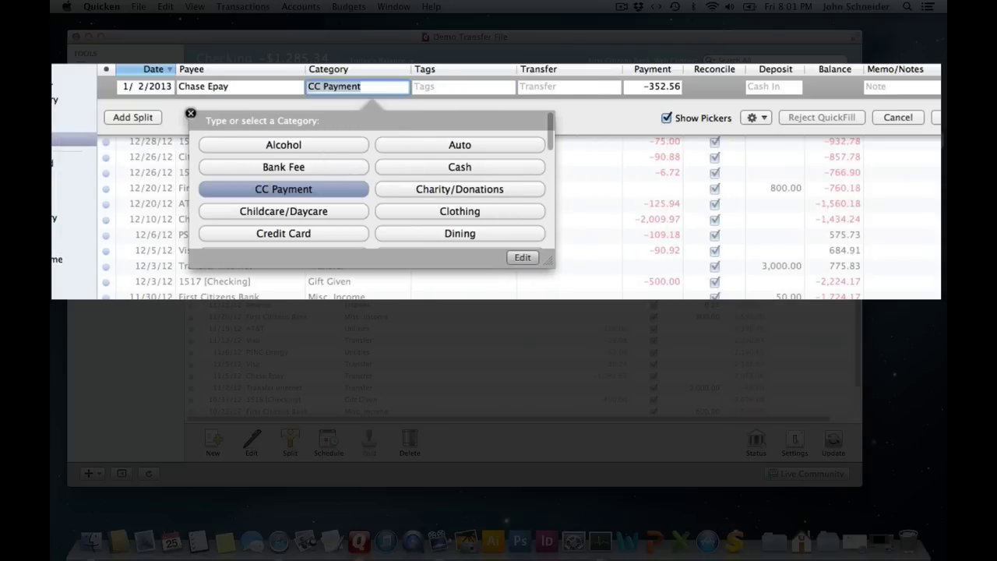
pyautogui.write('Transfer')
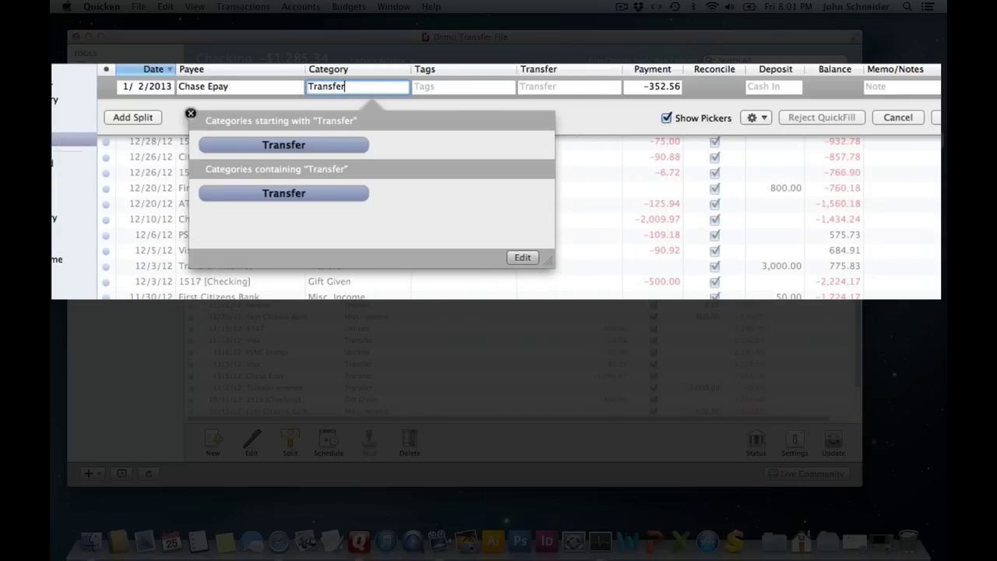
pyautogui.press('Tab')
pyautogui.press('Tab')
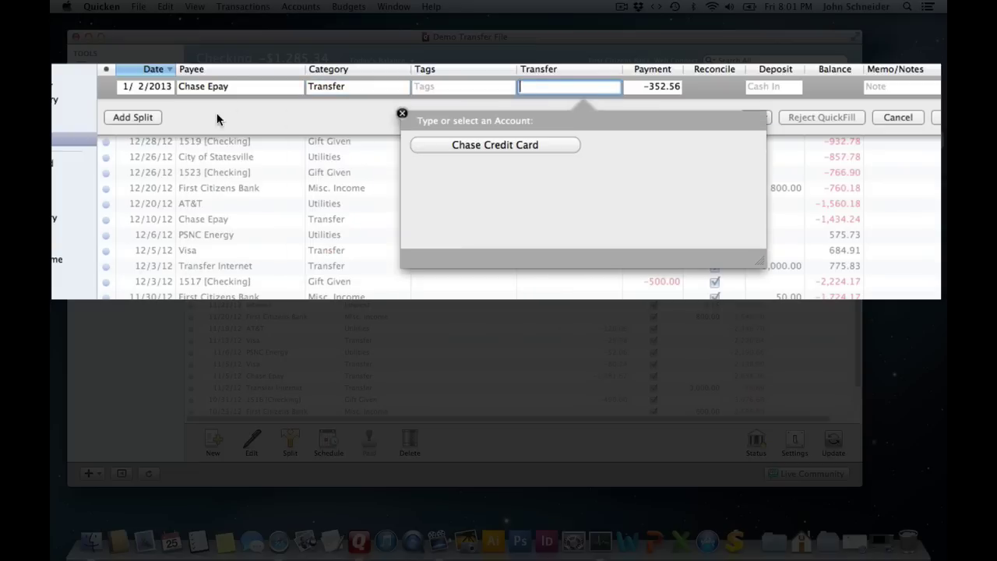
pyautogui.click(454, 146)
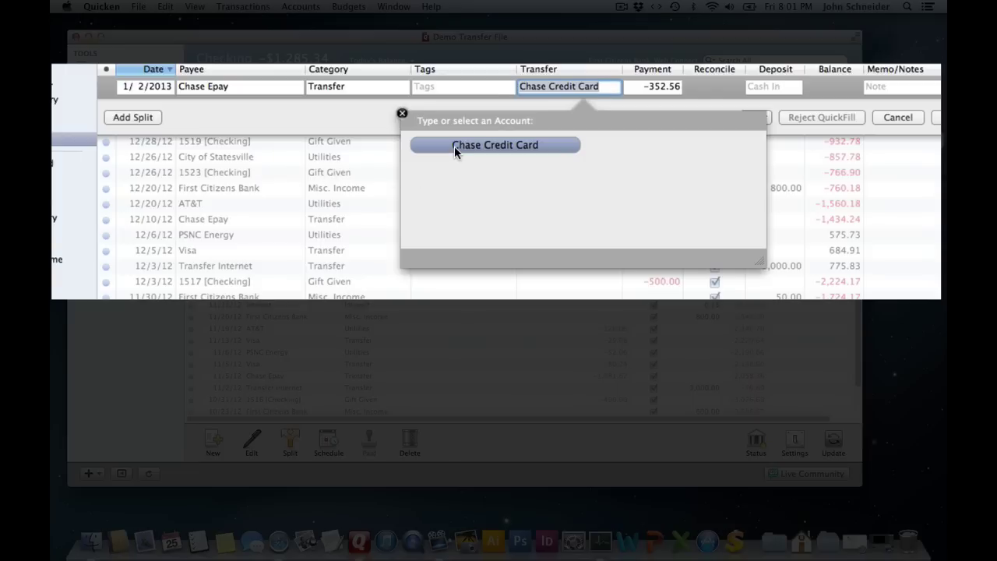
pyautogui.press('Return')
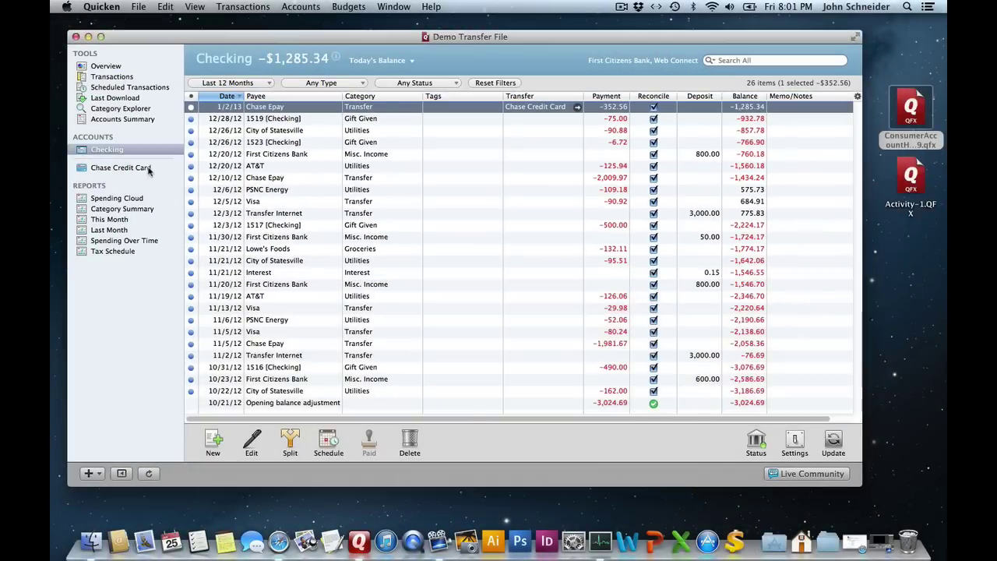
# - Merge Chase Credit Card's duplicate Payment Thank You - Web into Chase Epay, then view Category Summary
pyautogui.click(149, 169)
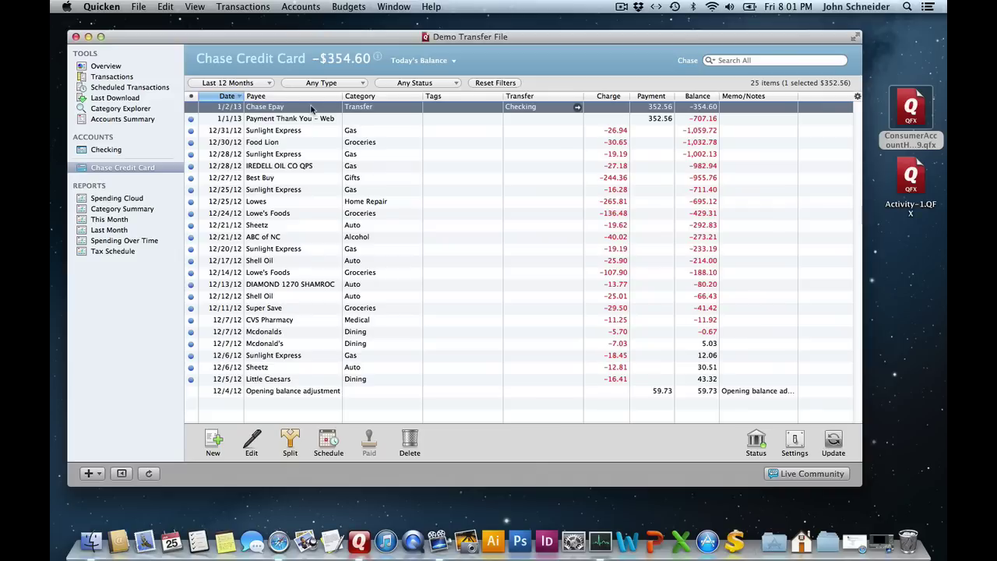
pyautogui.moveTo(311, 109); pyautogui.dragTo(316, 122)
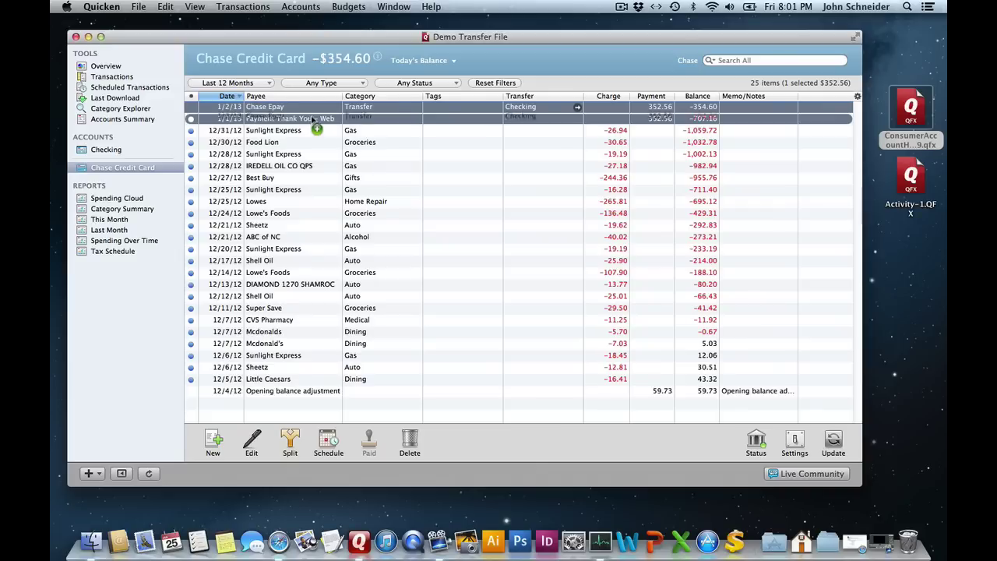
pyautogui.click(148, 210)
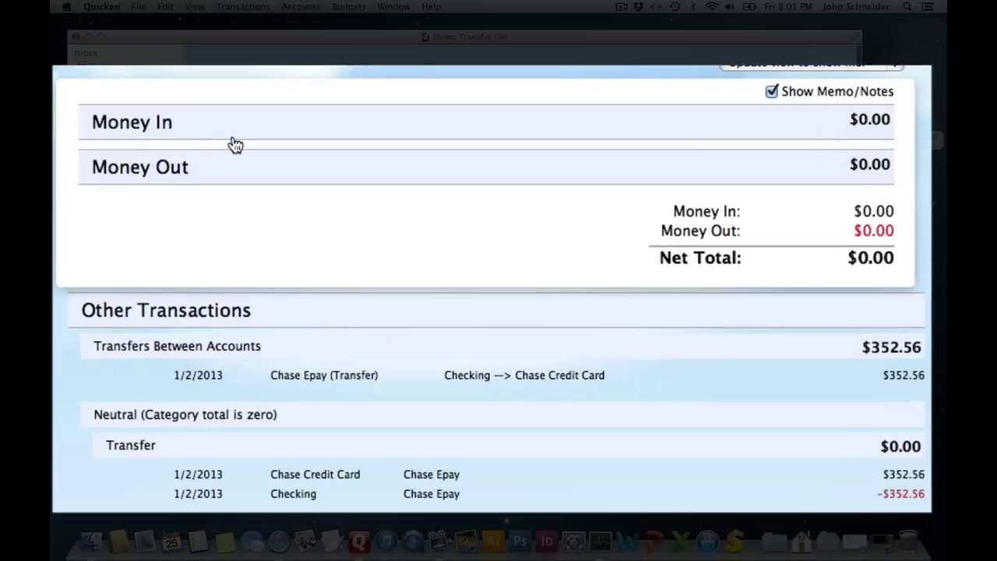